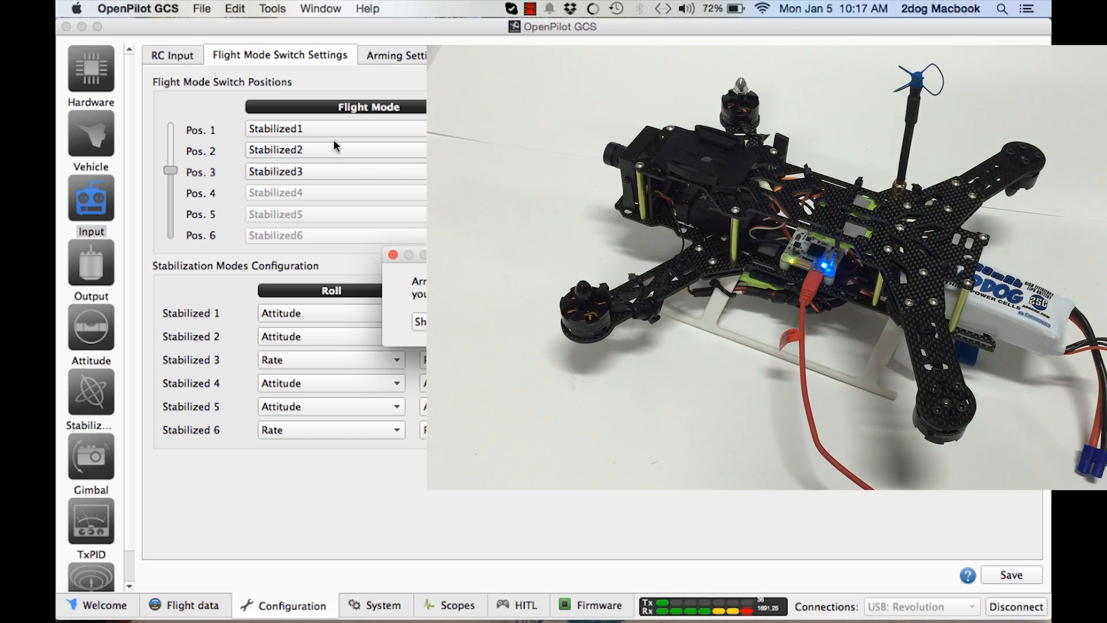
Step: Start the input configuration wizard, using the Acro transmitter type and Mode 2 with throttle and rudder on the left
key("Return")
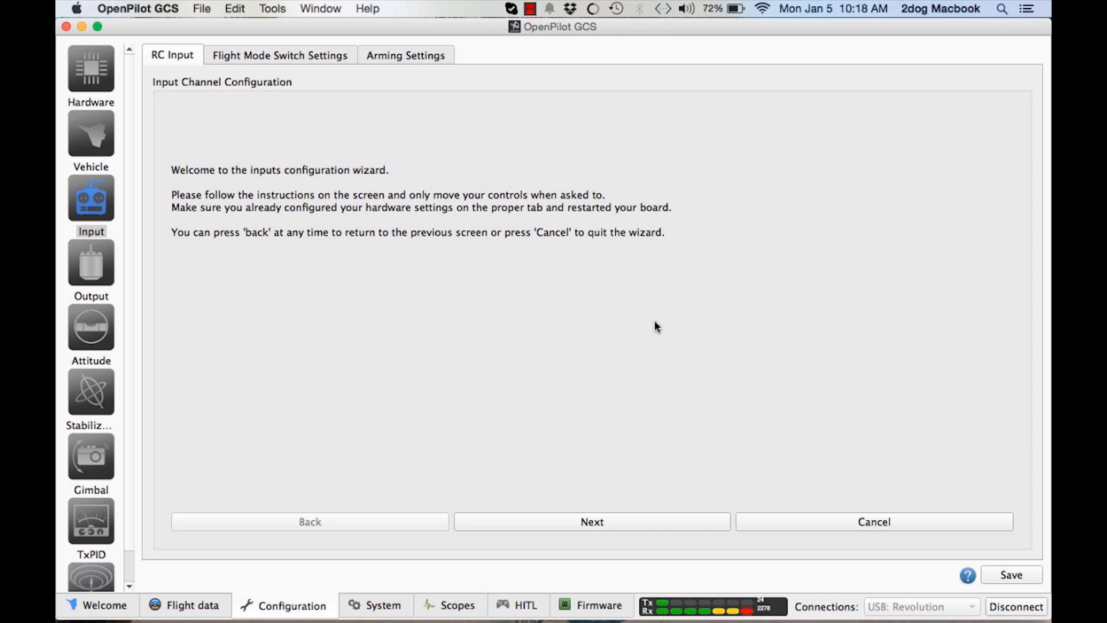
left_click(617, 522)
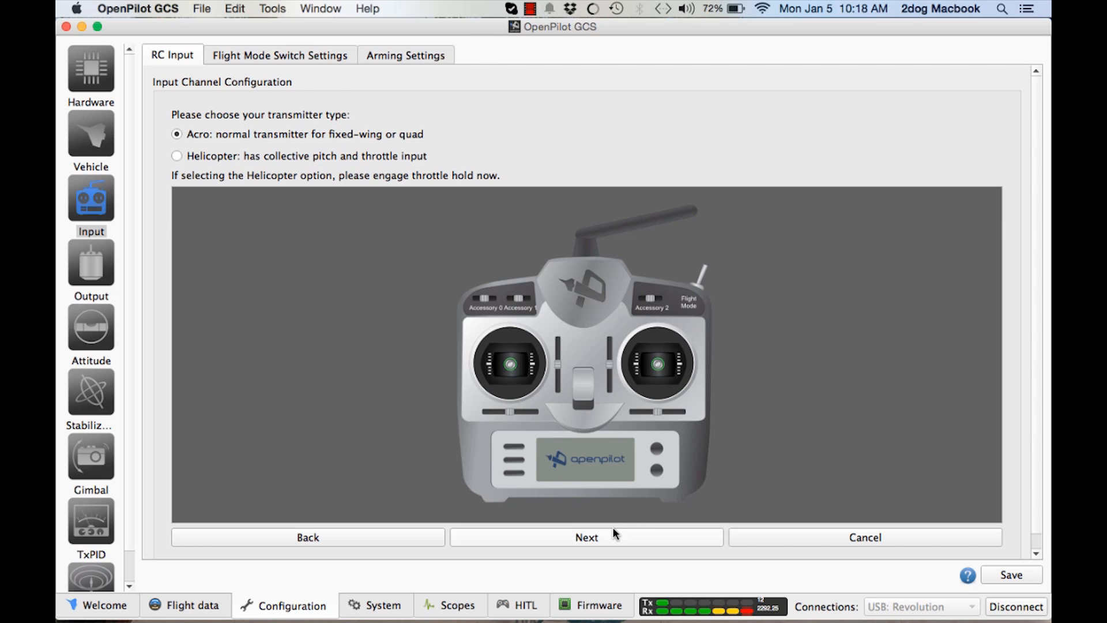
left_click(613, 527)
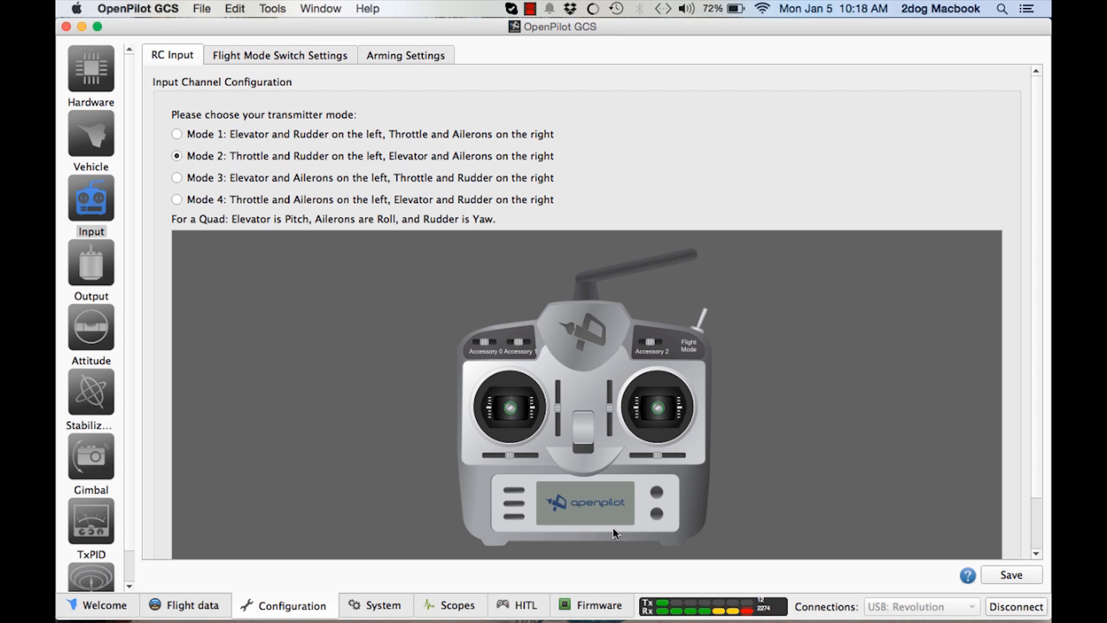
scroll(646, 493, "down", 3)
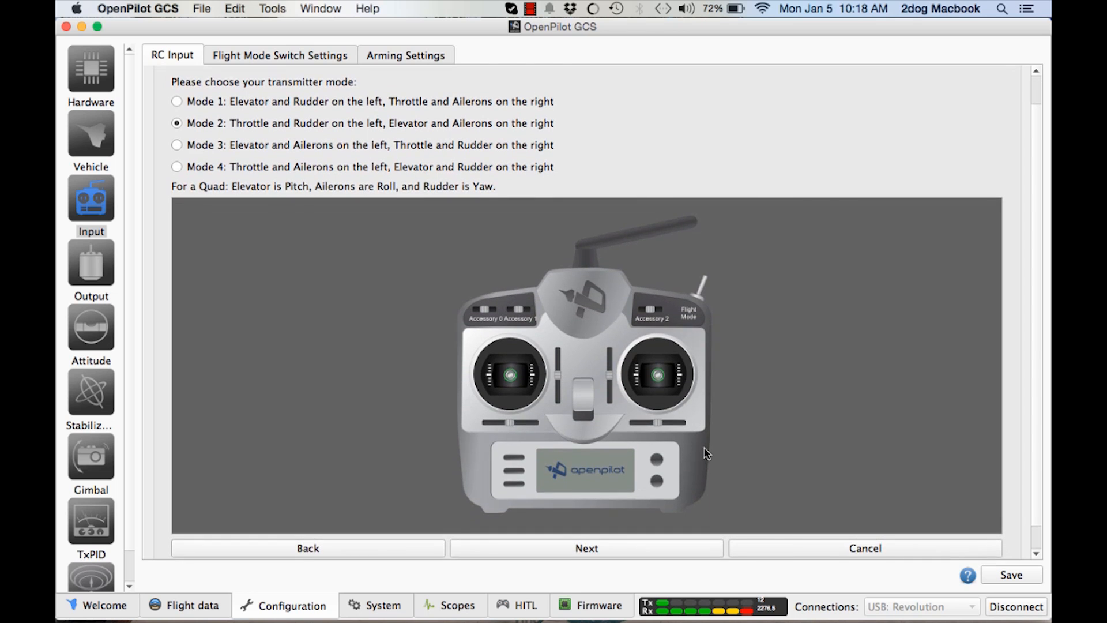
left_click(546, 549)
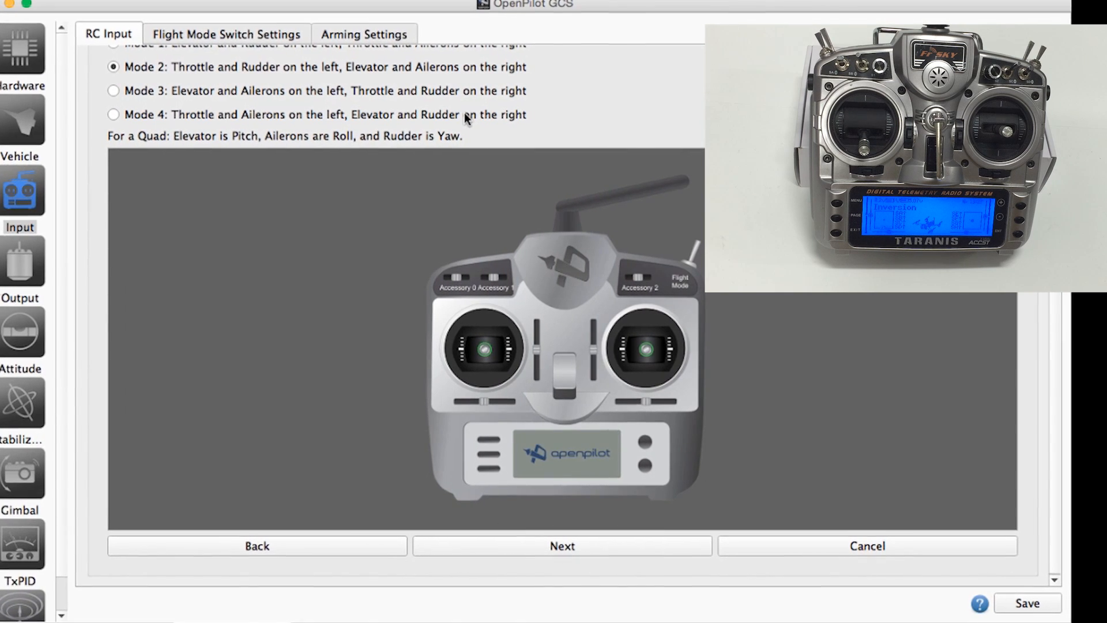
left_click(554, 572)
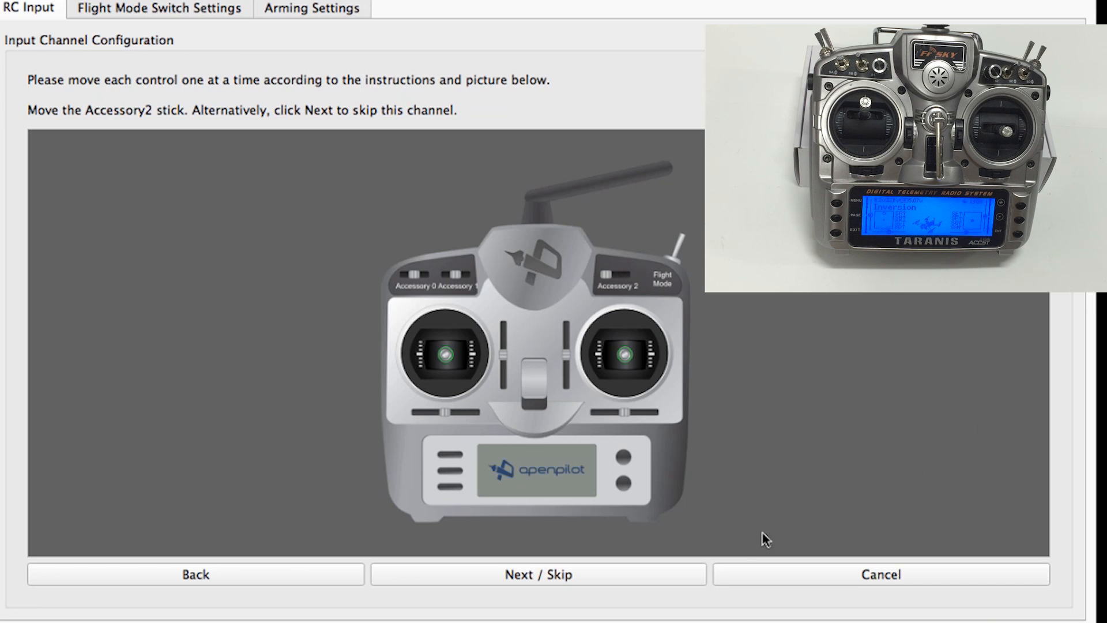
Step: Skip the Accessory2 channel and complete the wizard's centering and maximum-extent calibration of the transmitter controls
left_click(623, 573)
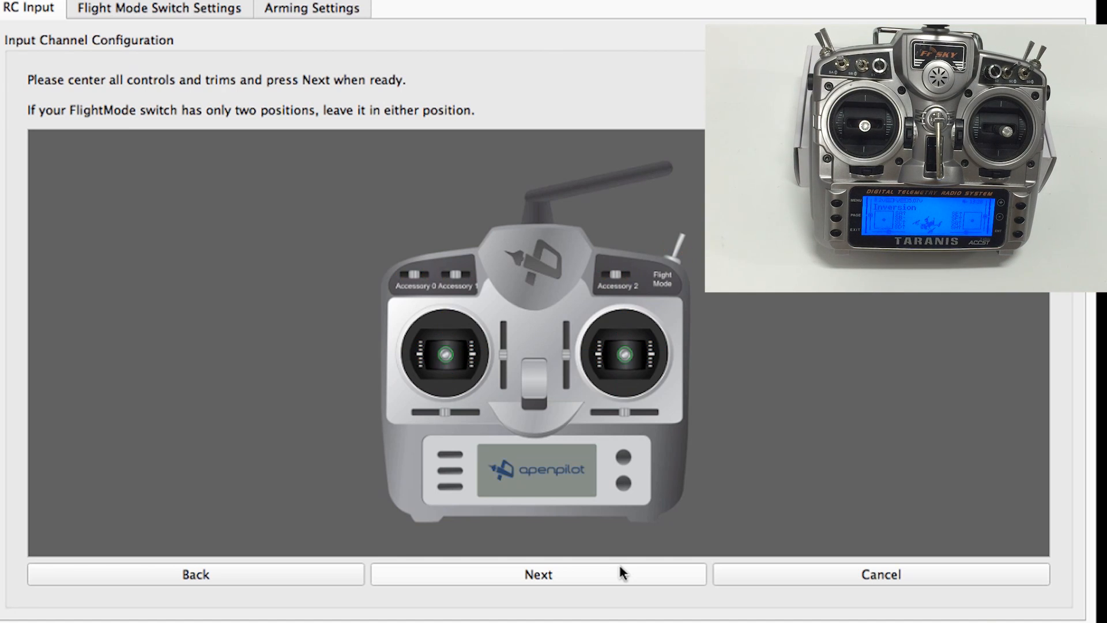
left_click(619, 566)
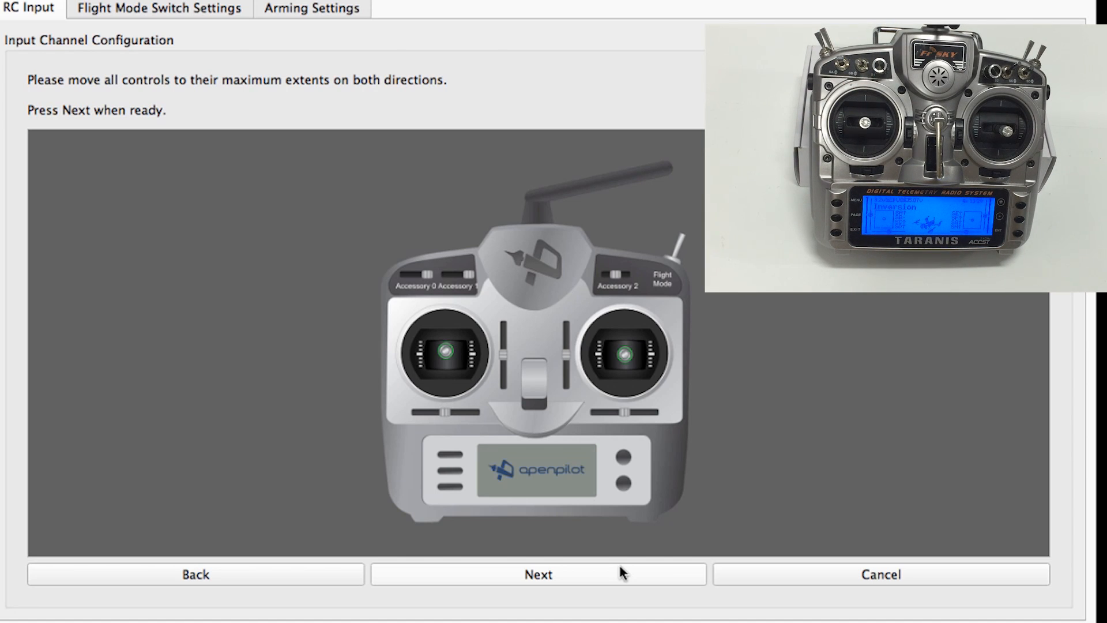
left_click(619, 568)
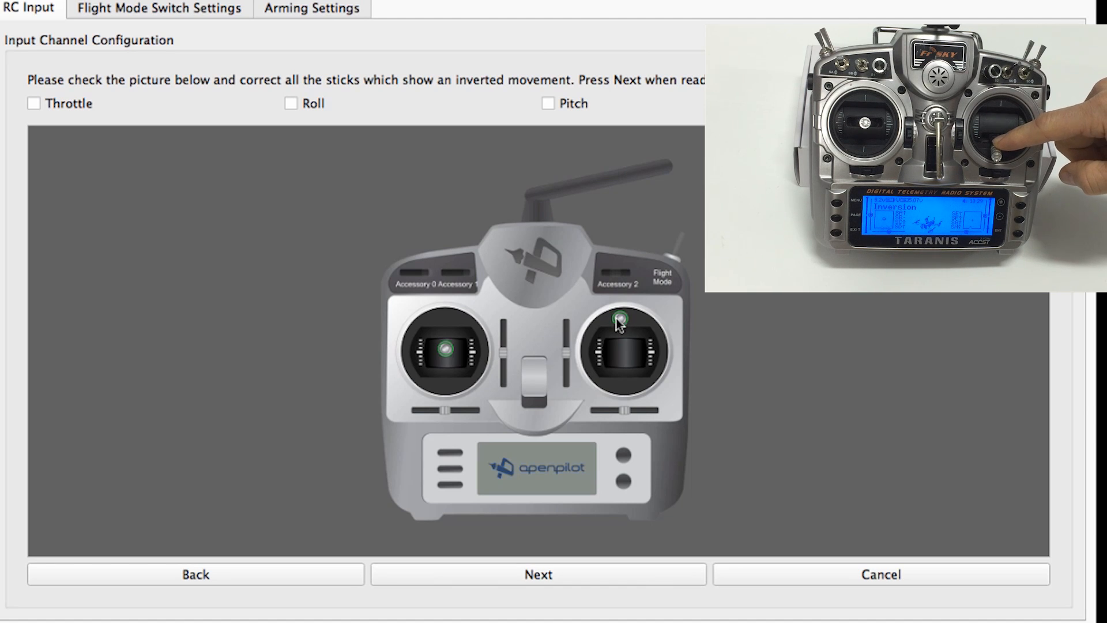
Step: Mark the Pitch channel as inverted and finish the input configuration wizard
left_click(552, 105)
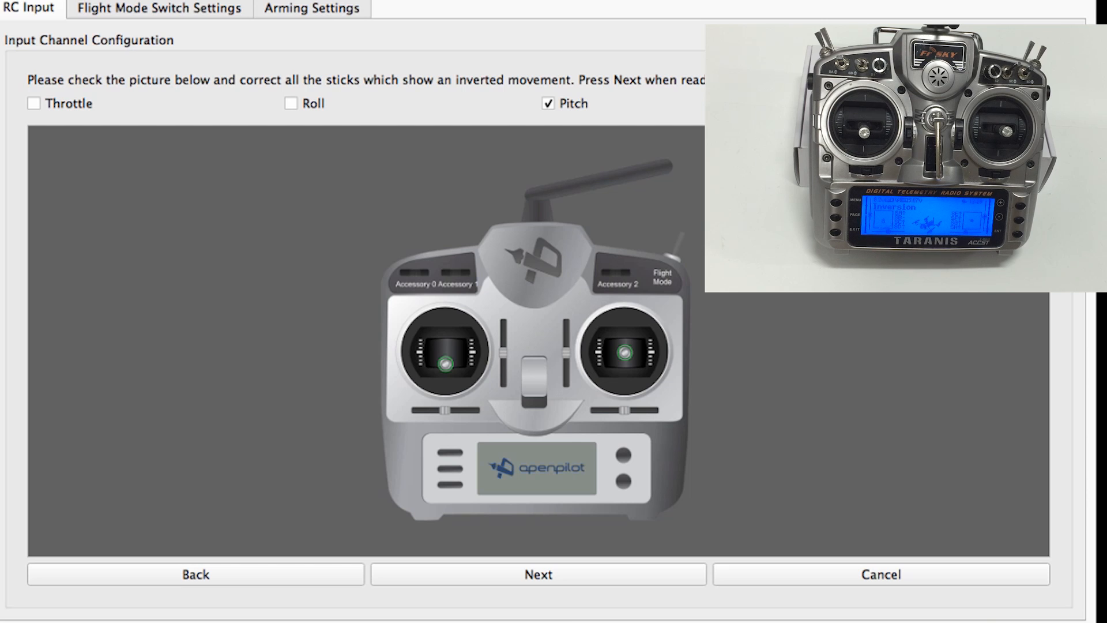
left_click(570, 574)
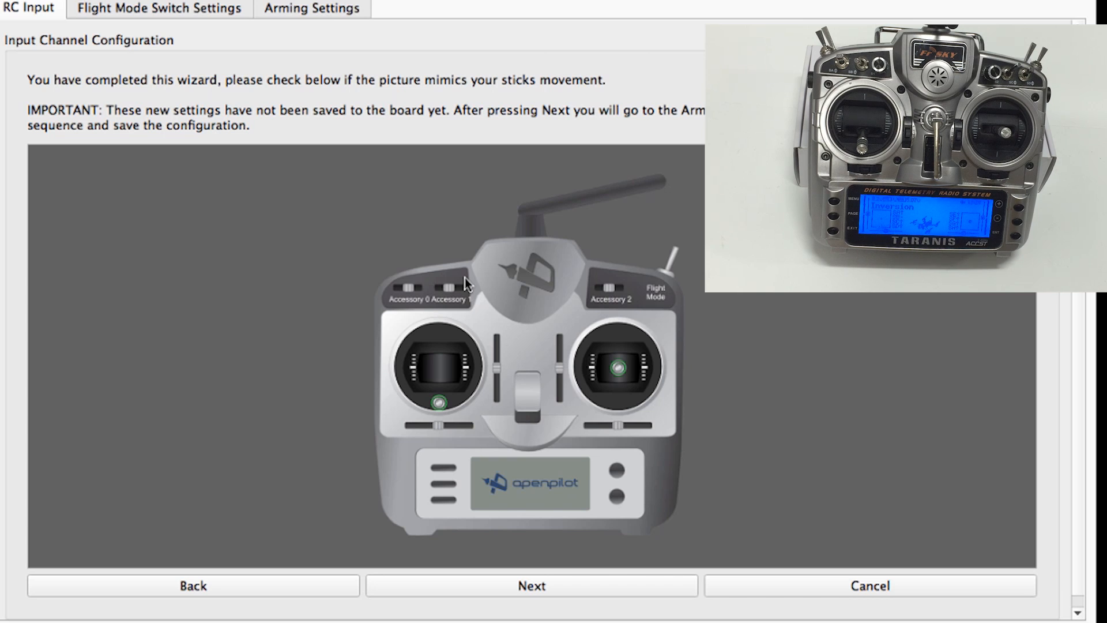
left_click(570, 585)
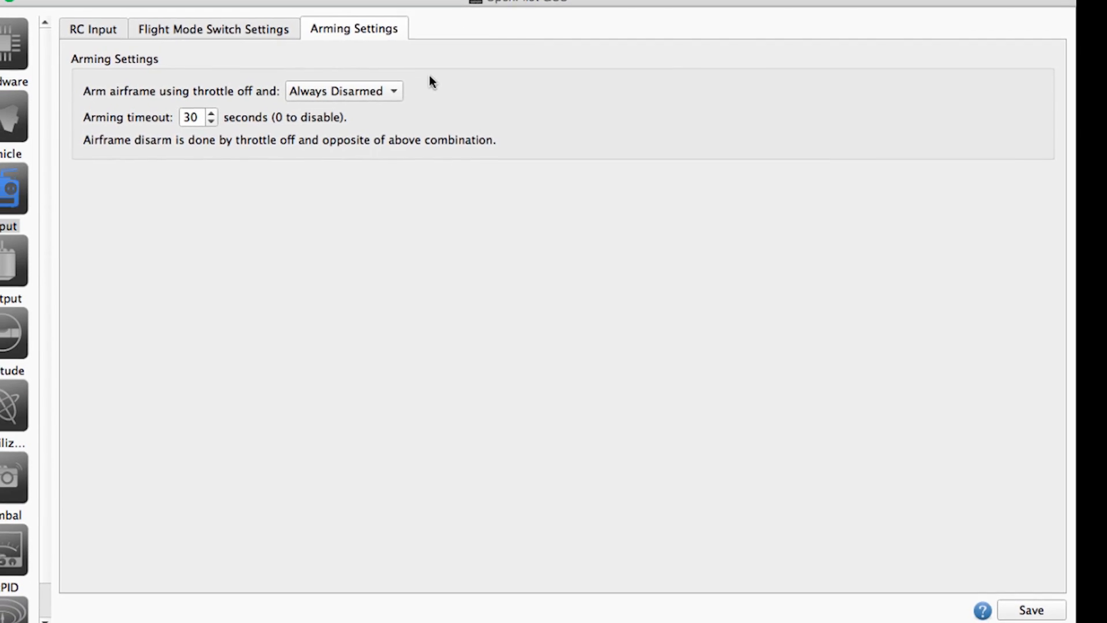
Step: Set the airframe to arm using throttle off and Yaw Left, and save the arming settings
left_click(369, 92)
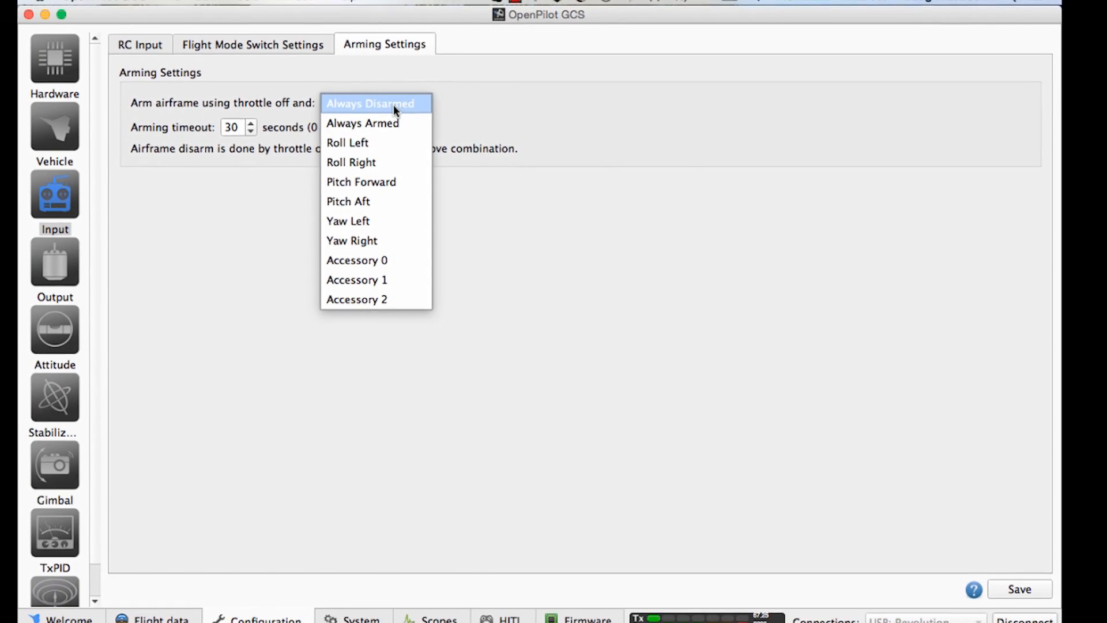
left_click(377, 225)
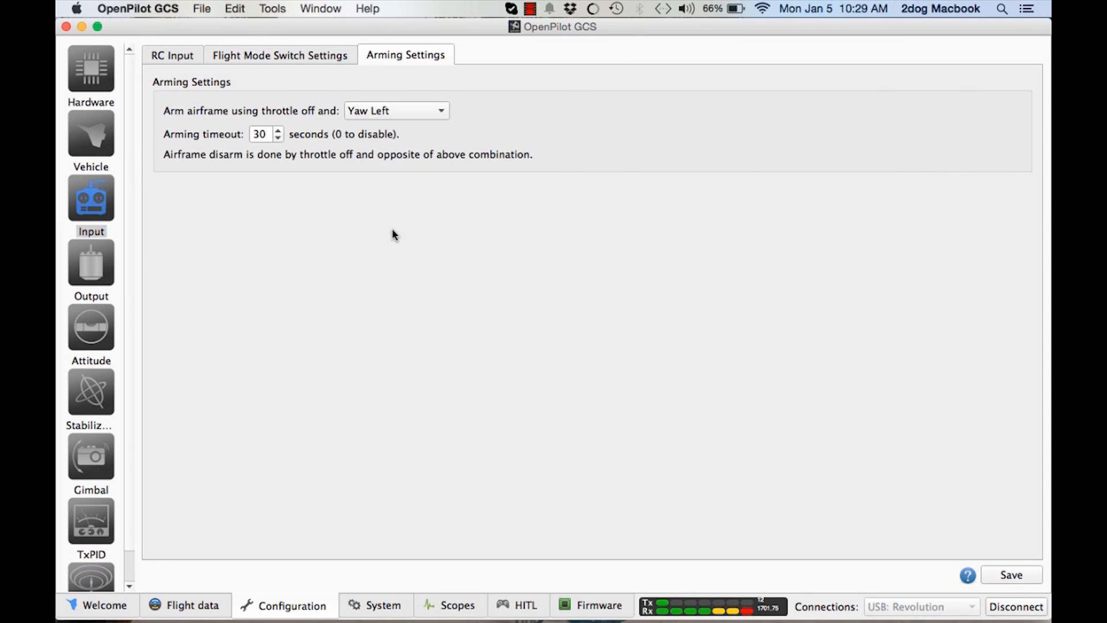
left_click(411, 114)
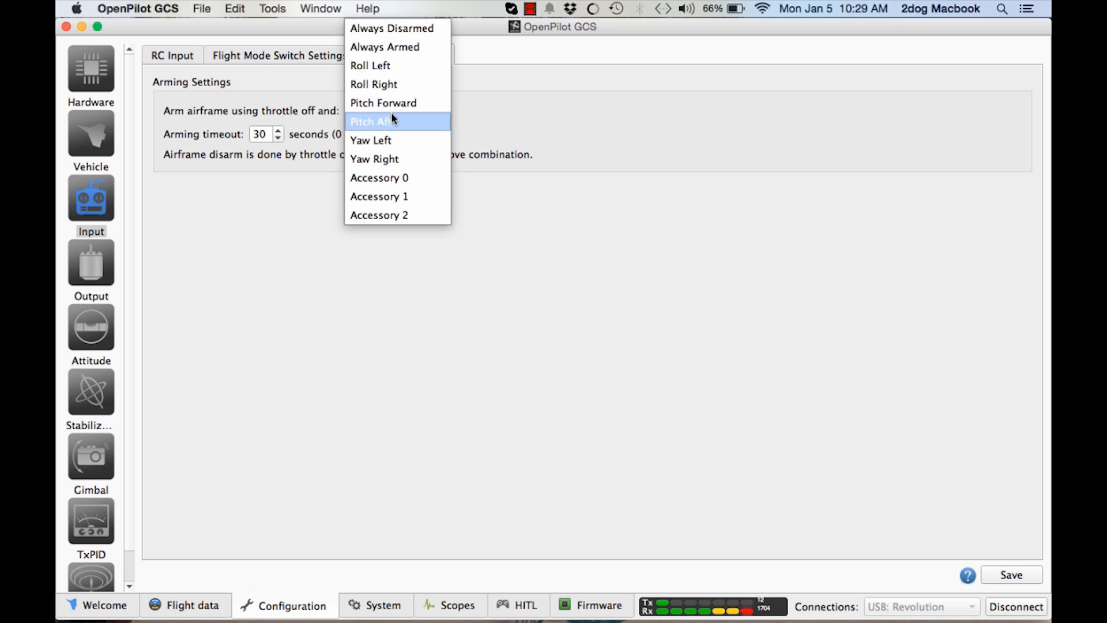
left_click(355, 141)
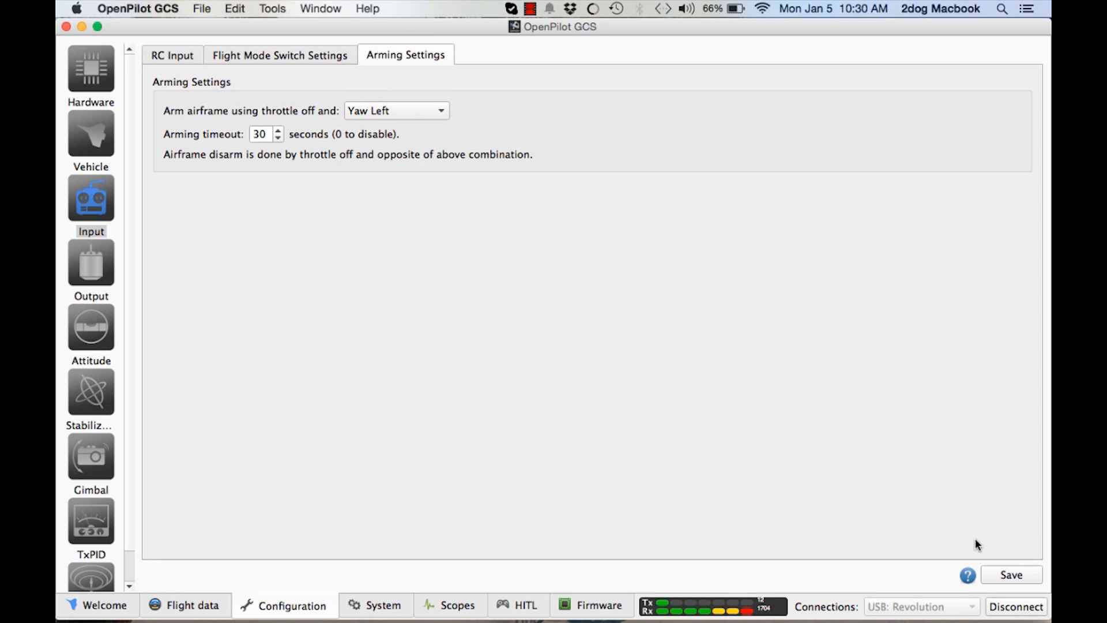
left_click(1010, 574)
Step: Set the Attitude responsiveness of Settings Bank 2 to 96 in the basic stabilization settings
left_click(93, 330)
left_click(98, 384)
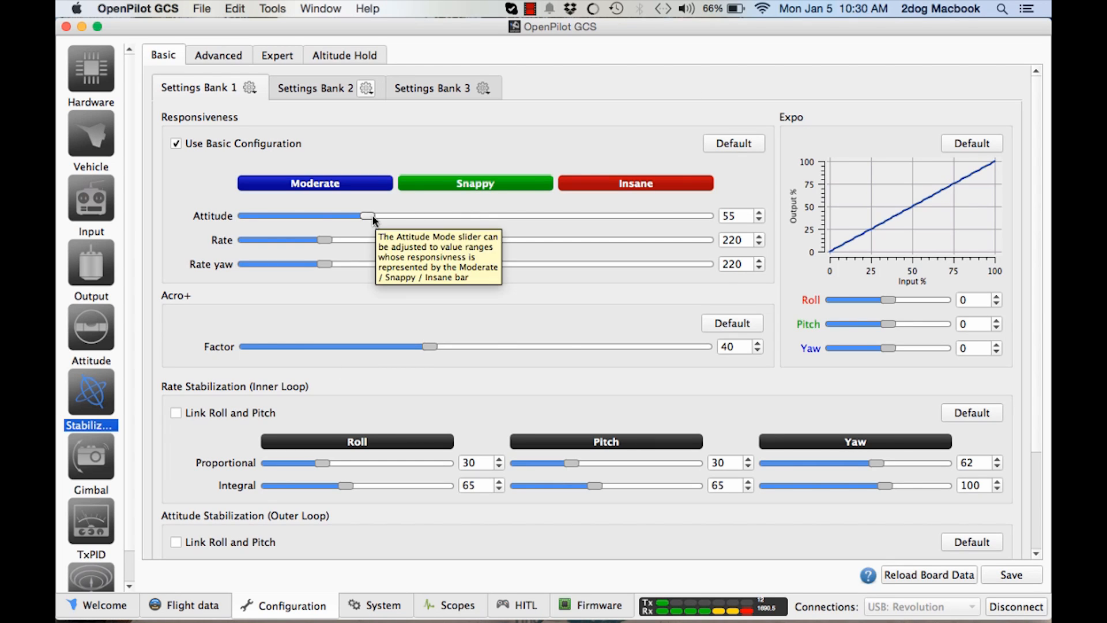
left_click(327, 88)
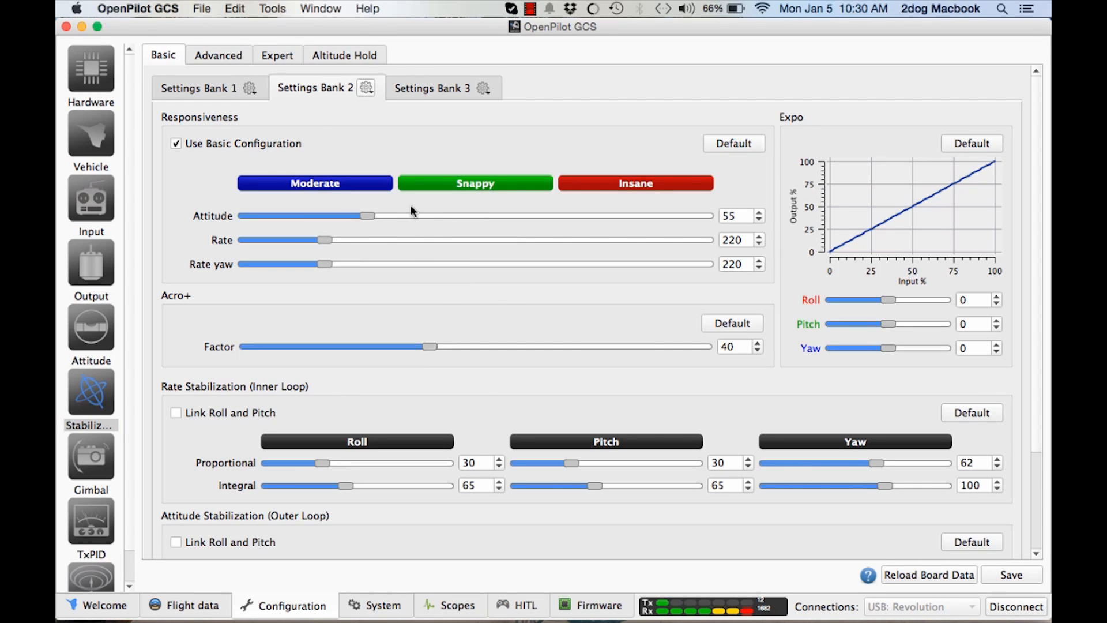
left_click_drag(368, 213, 453, 227)
Step: Look at the advanced settings of Settings Bank 2 and save the stabilization changes instead of discarding them
left_click(219, 56)
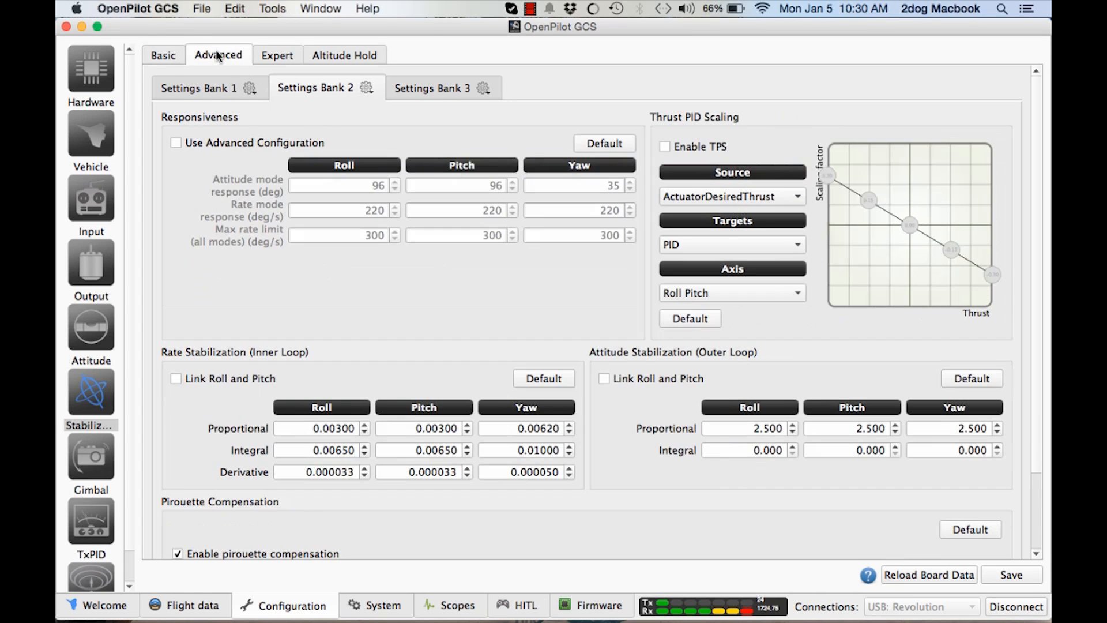
left_click(164, 56)
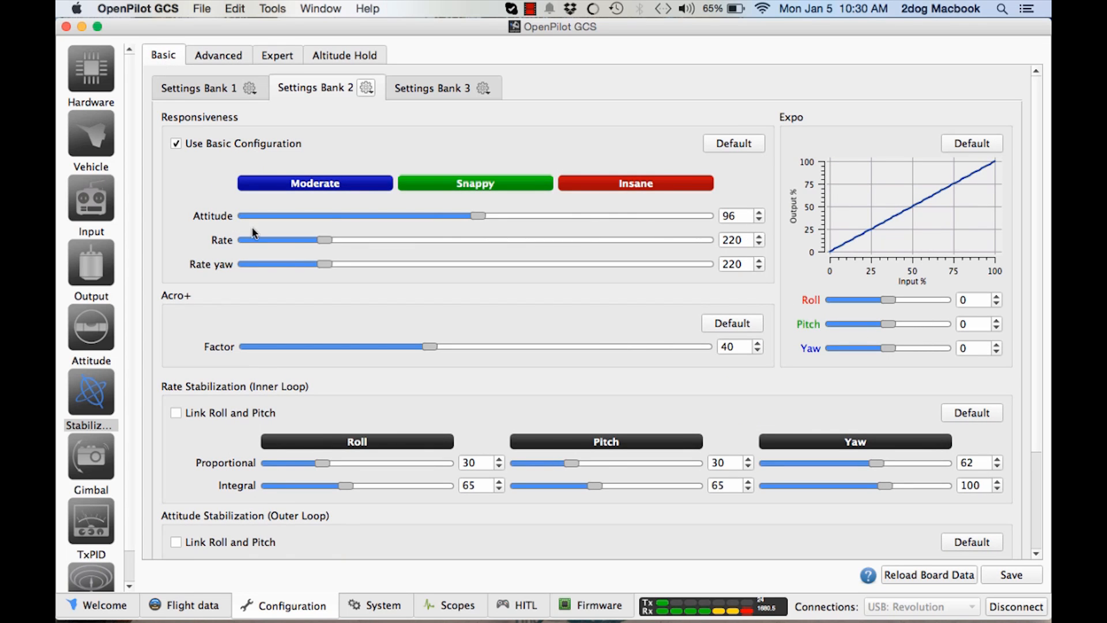
left_click(99, 217)
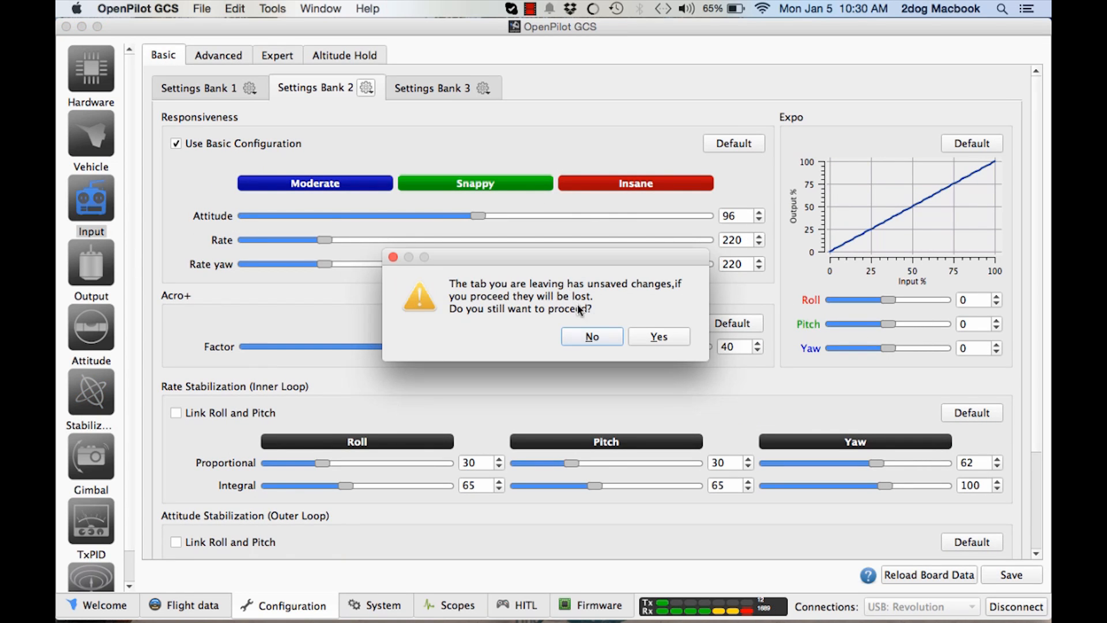
left_click(618, 337)
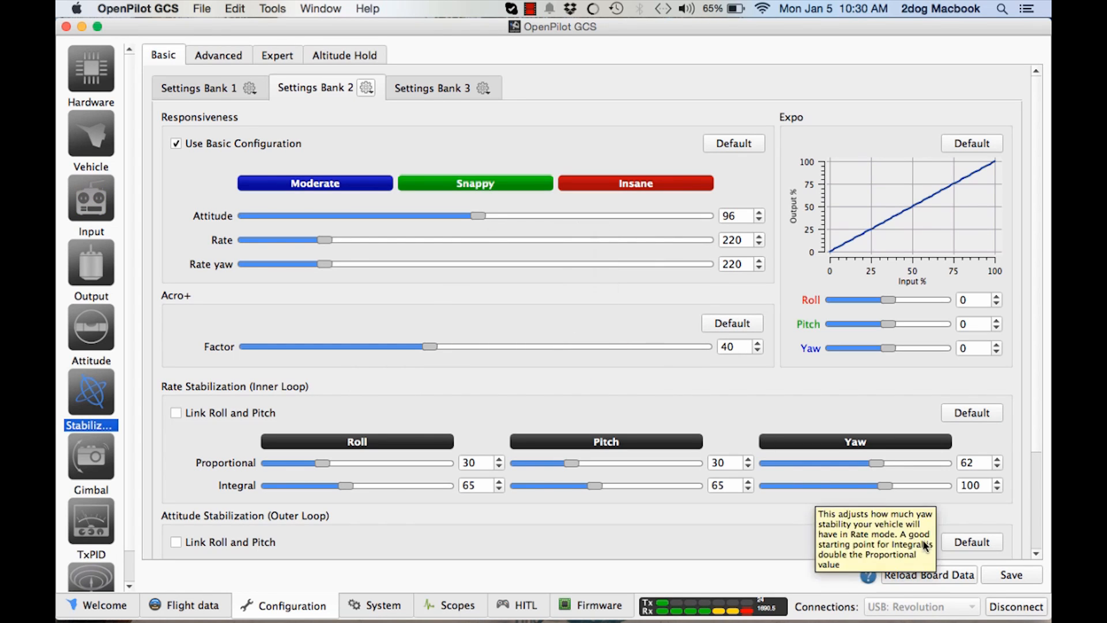
left_click(1011, 575)
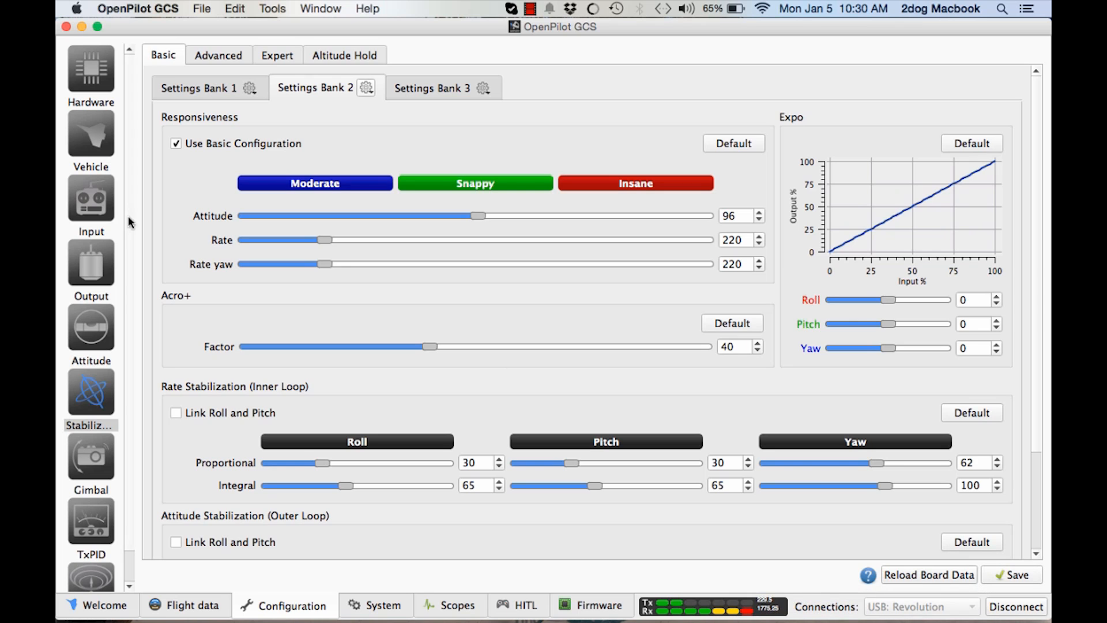
Step: In the input flight mode switch settings, set both roll and pitch of Stabilized 1 to Rattitude
left_click(105, 209)
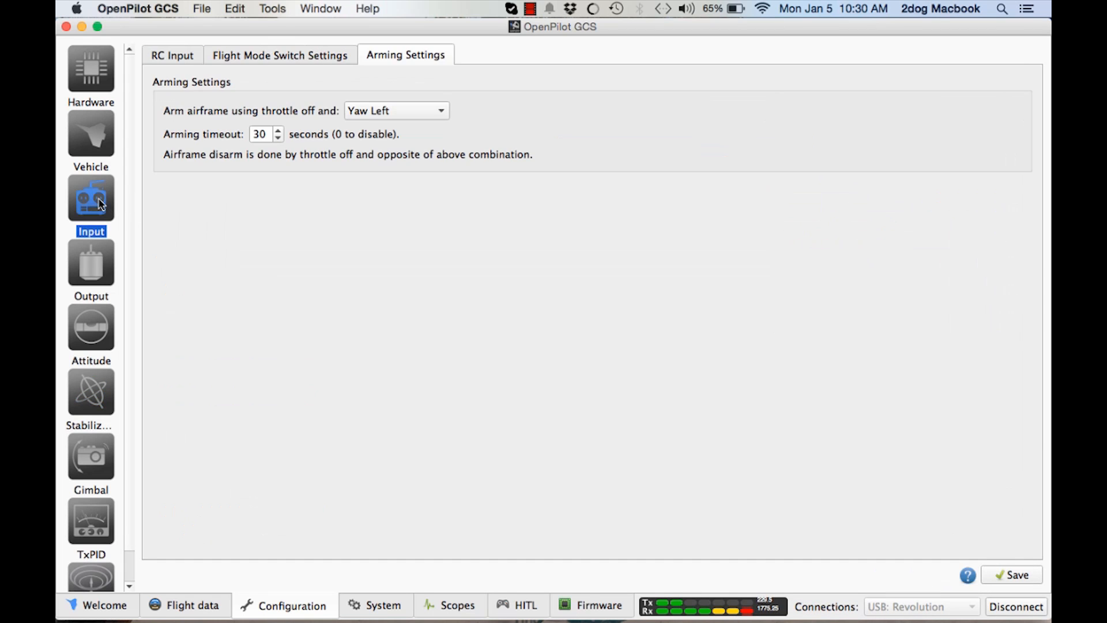
left_click(252, 53)
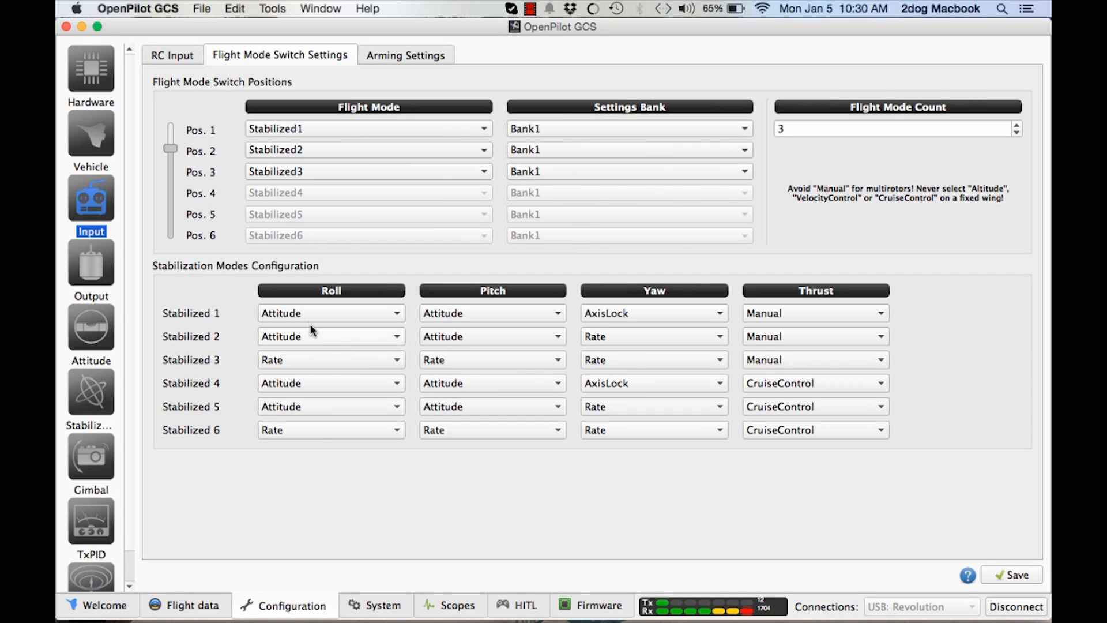
left_click(300, 313)
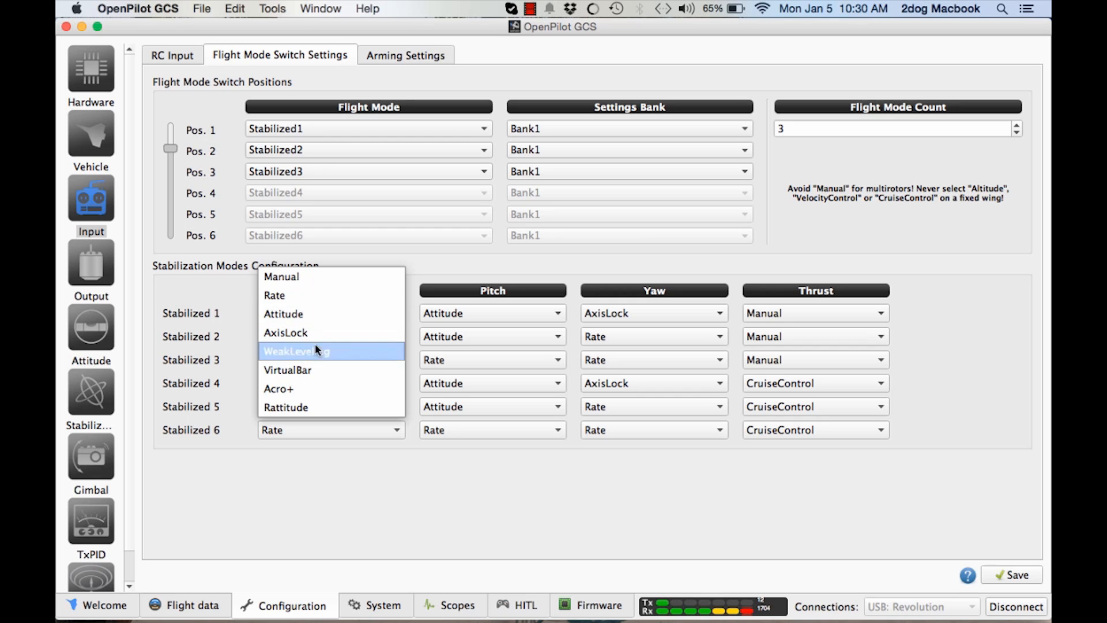
left_click(315, 404)
left_click(439, 320)
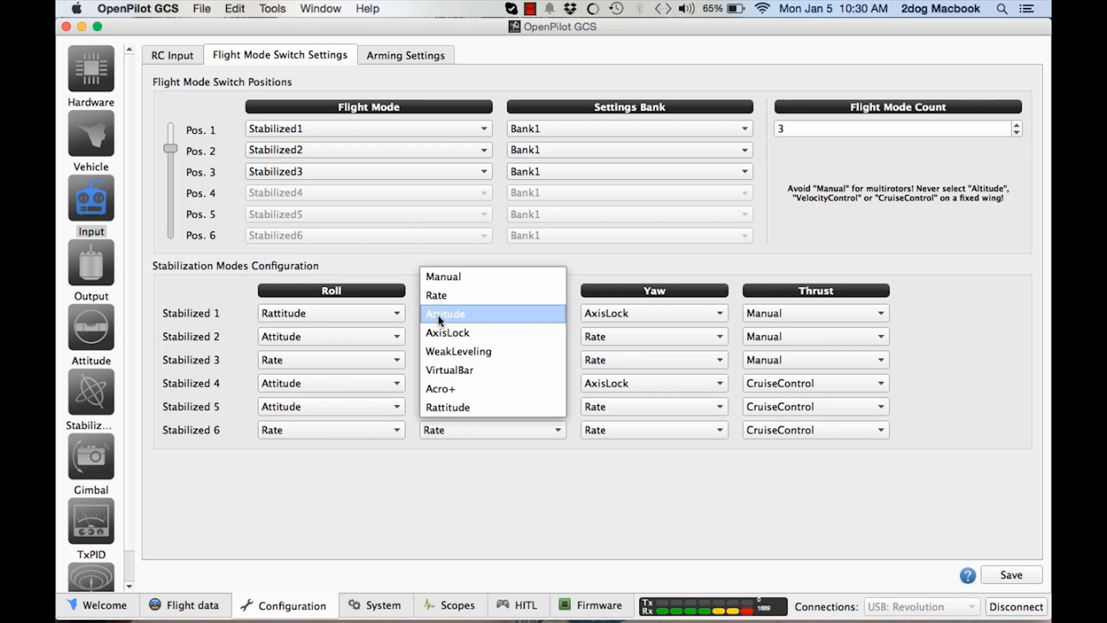
left_click(448, 401)
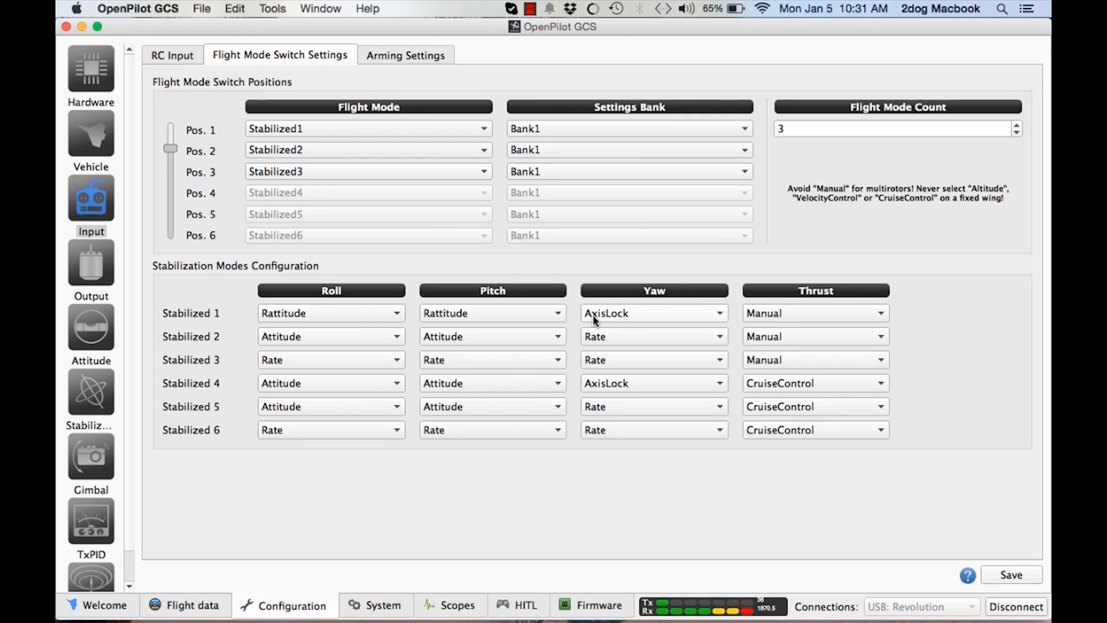
Step: Set roll and pitch of Stabilized 2 to Rattitude and assign Bank2 to flight mode switch position 2
left_click(359, 337)
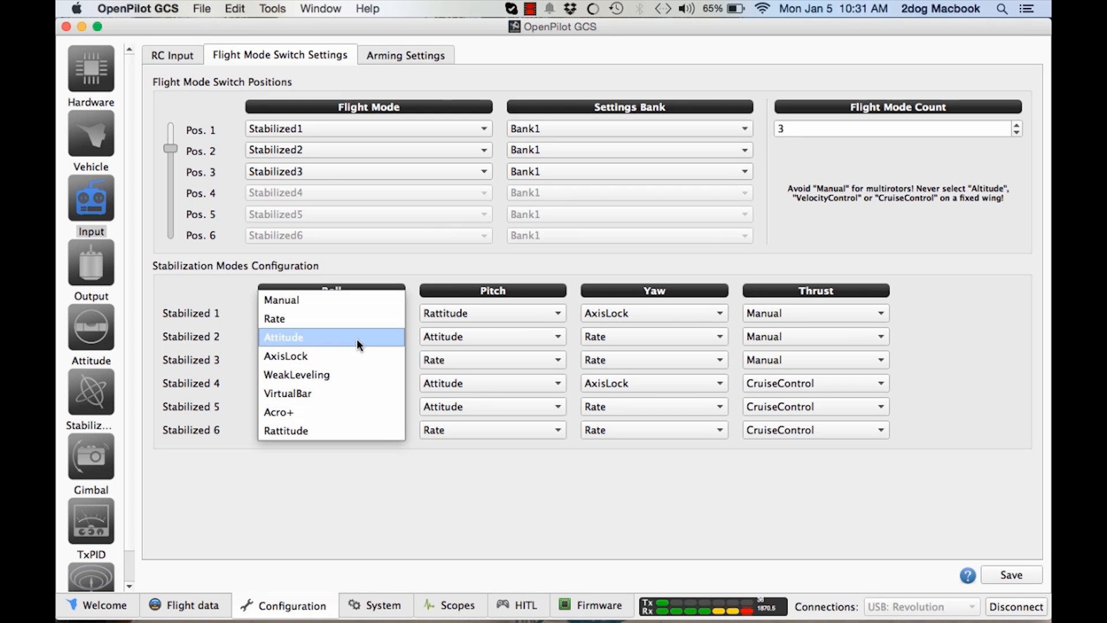
left_click(318, 427)
left_click(445, 334)
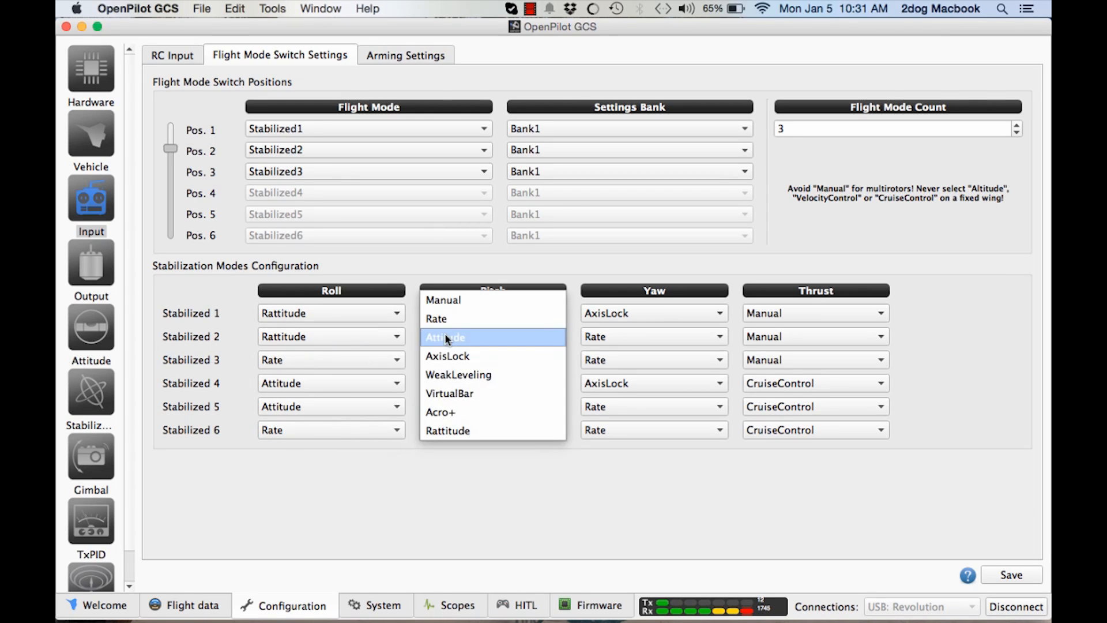
left_click(470, 430)
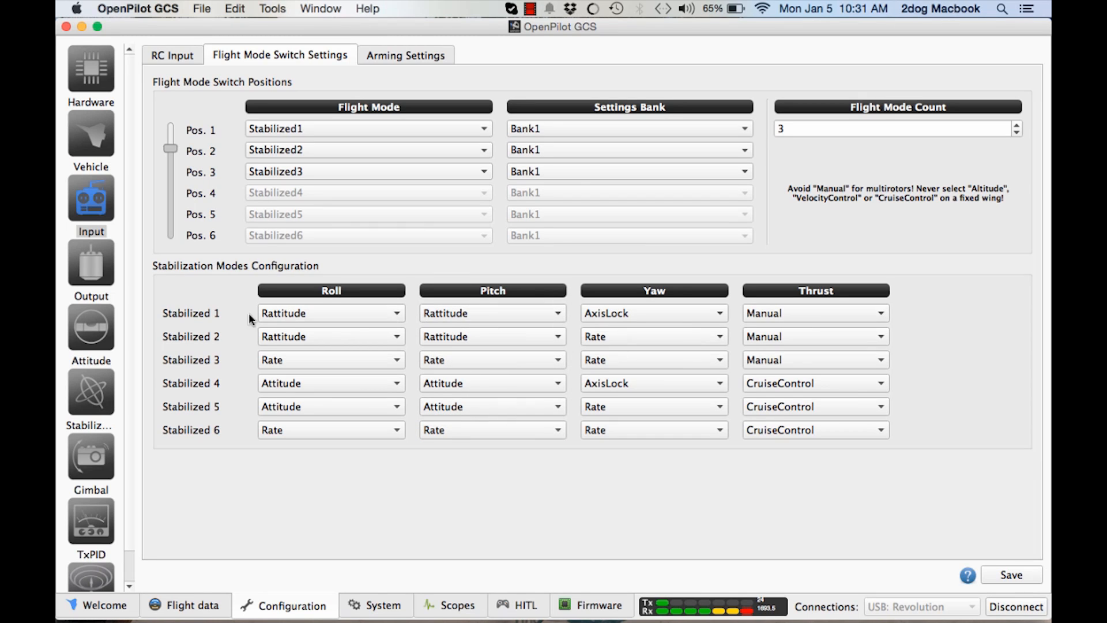
left_click(542, 149)
left_click(541, 170)
Step: Set both roll and pitch of Stabilized 3 to Acro+
left_click(339, 363)
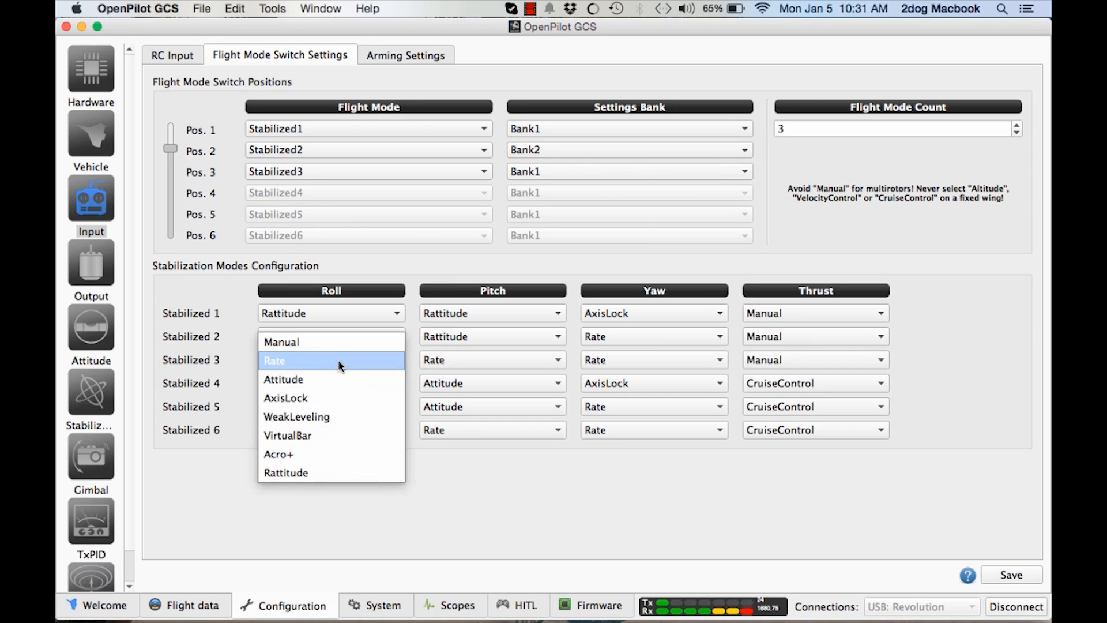
left_click(326, 454)
left_click(466, 351)
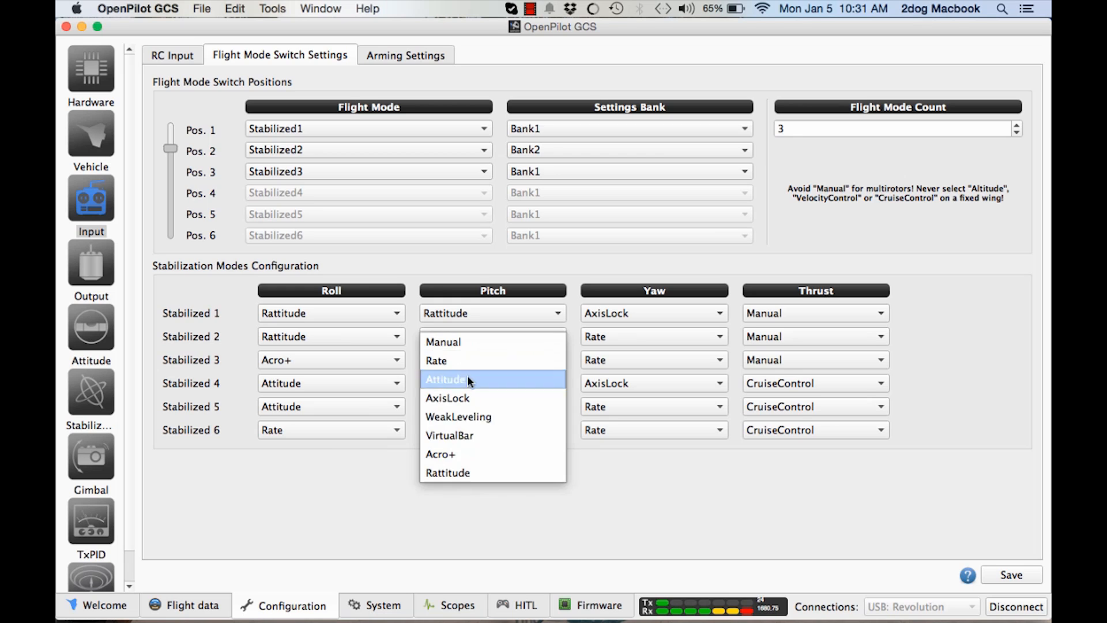
left_click(474, 449)
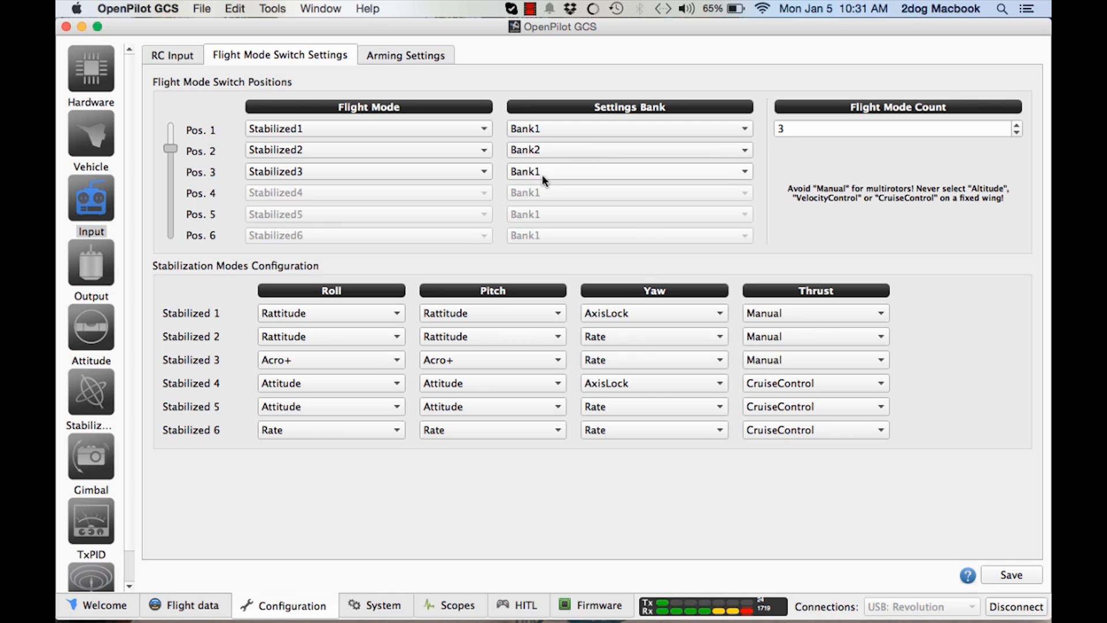
Step: Save the flight mode switch settings and show the flight data display
left_click(1024, 574)
left_click(191, 604)
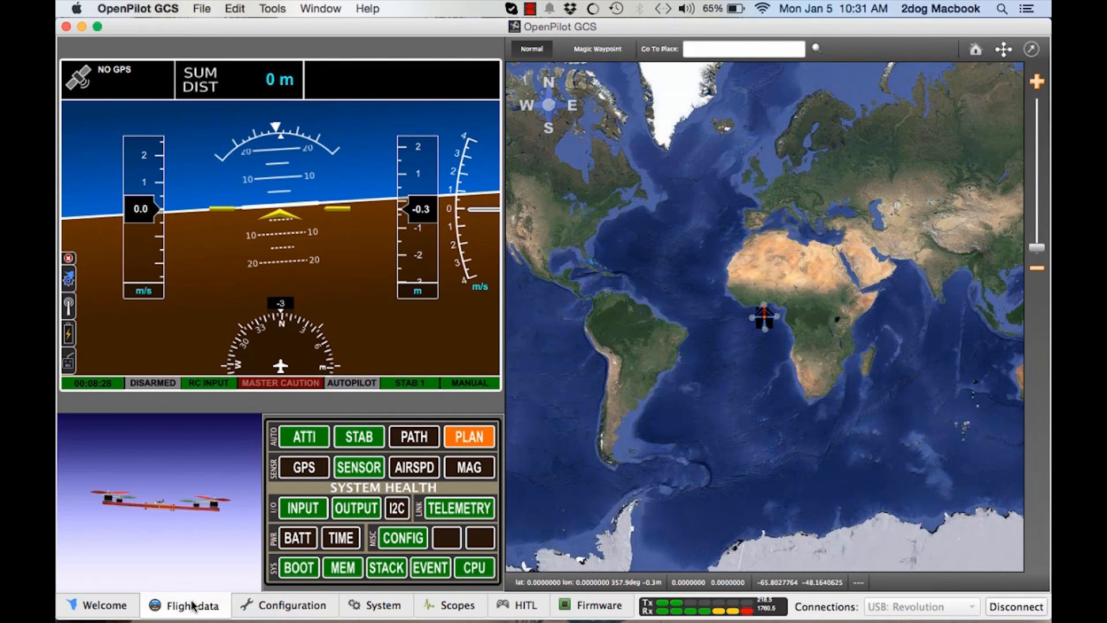